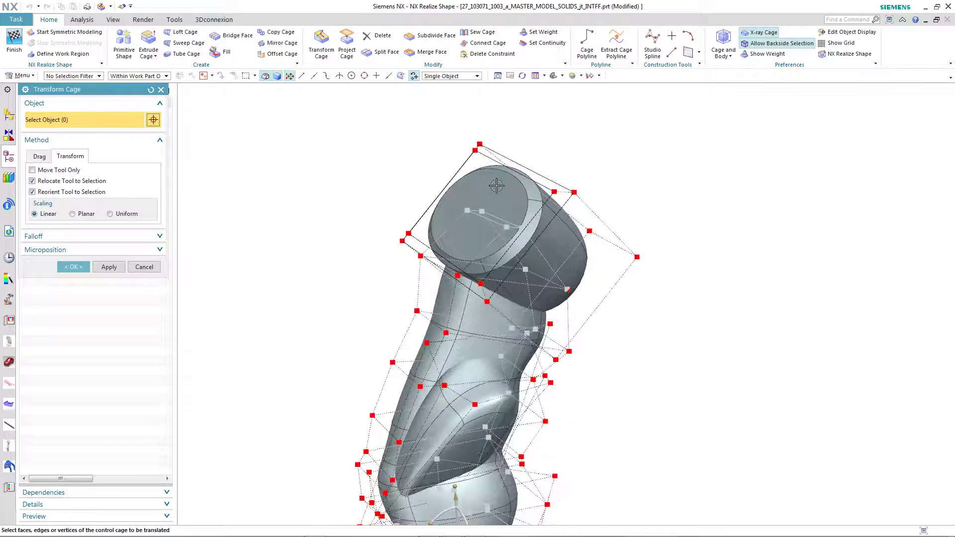
Drag the handle's top cage face up and to the left and apply the transform.
click(464, 199)
mouse_move(444, 184)
mouse_down()
mouse_move(417, 173)
mouse_move(435, 171)
mouse_up()
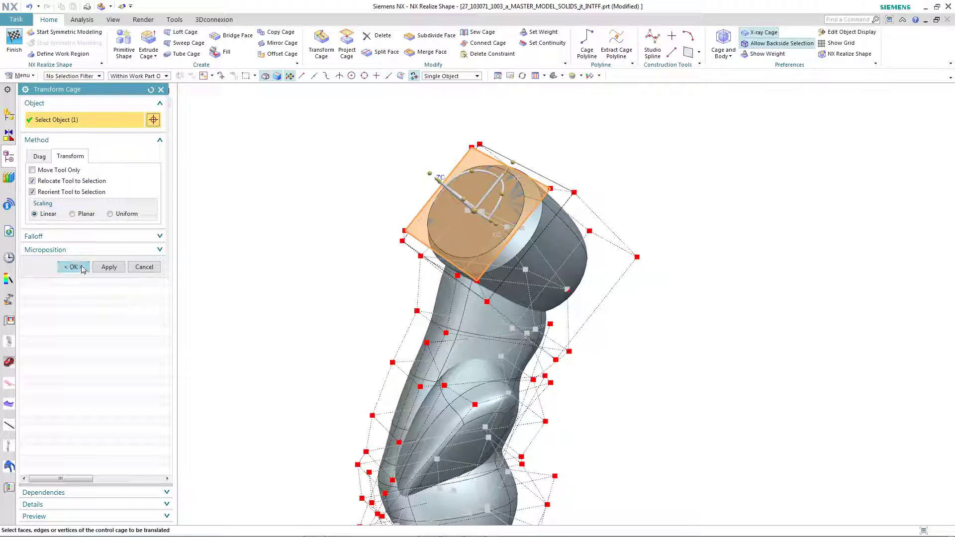
click(82, 269)
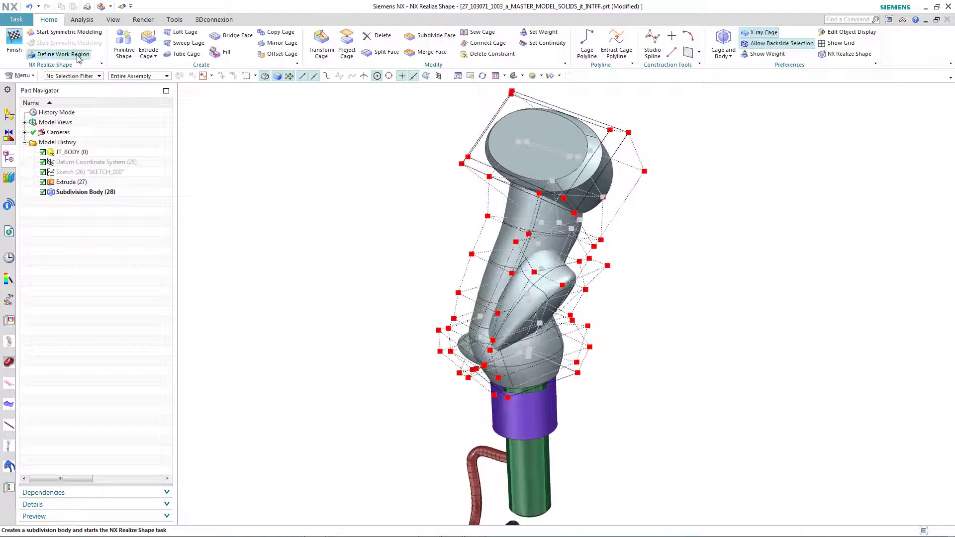
Set a Selected work region to the four-face cage loop around the side thumb bump.
click(62, 54)
click(78, 119)
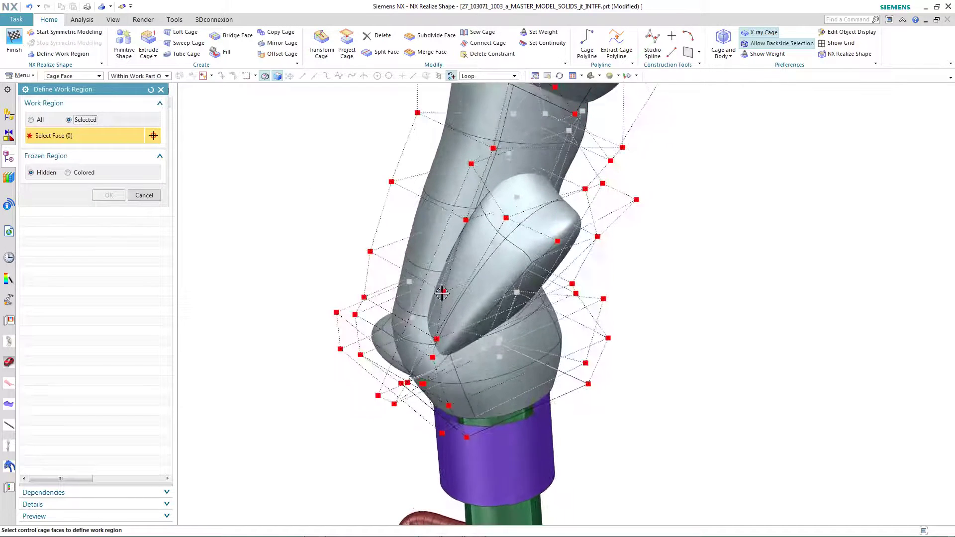
click(529, 242)
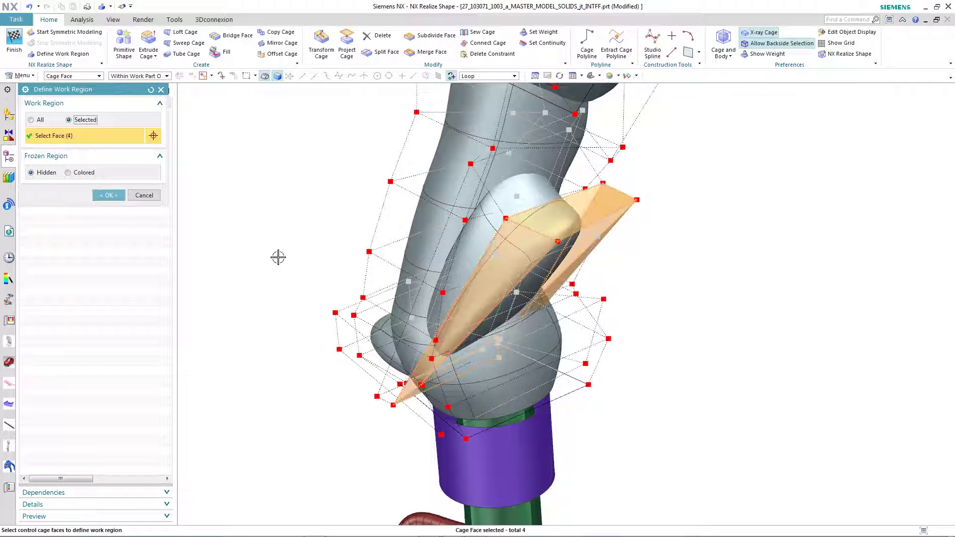
click(118, 197)
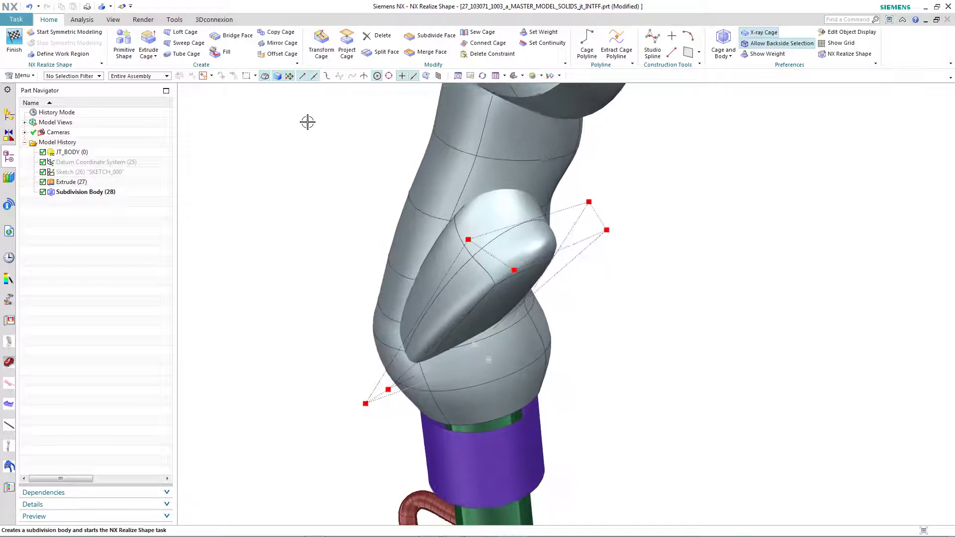
Raise one cage face of the side bulge slightly with Transform Cage.
click(322, 50)
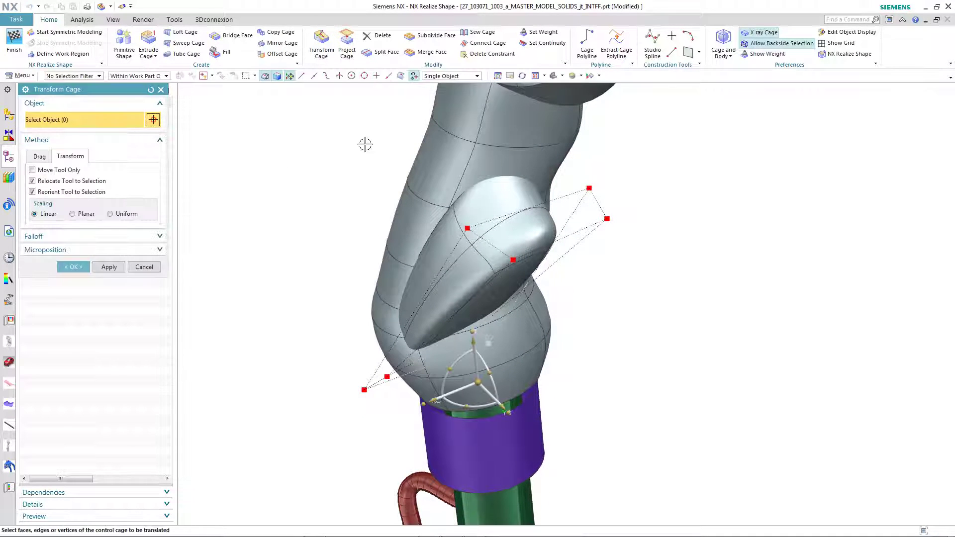
click(559, 213)
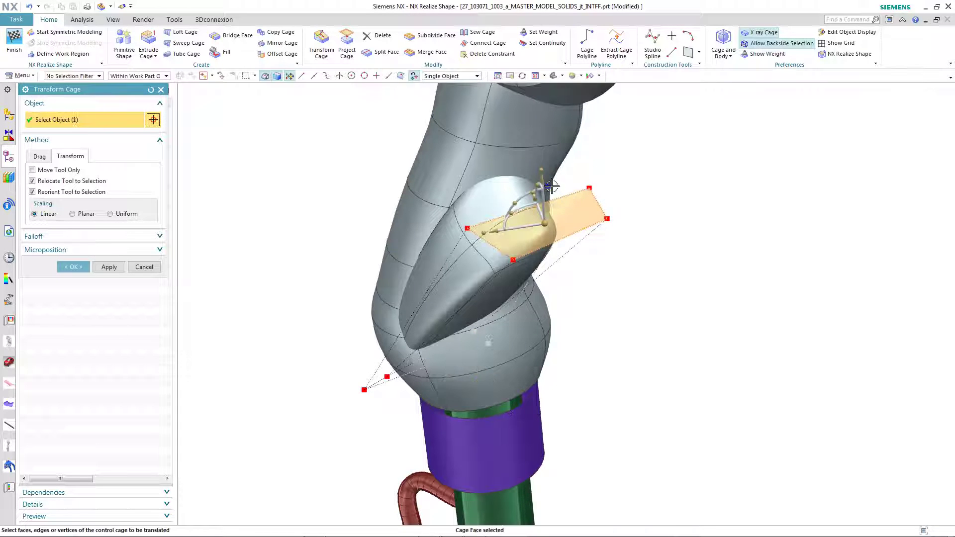
drag(542, 179, 542, 168)
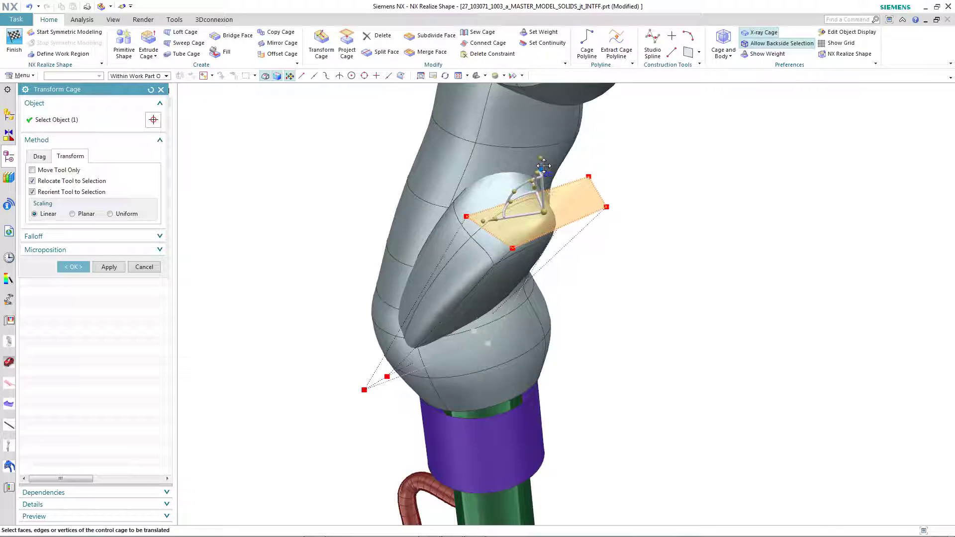
Move the long triangular cage face up and left and confirm the transformation.
middle_drag(652, 159, 527, 281)
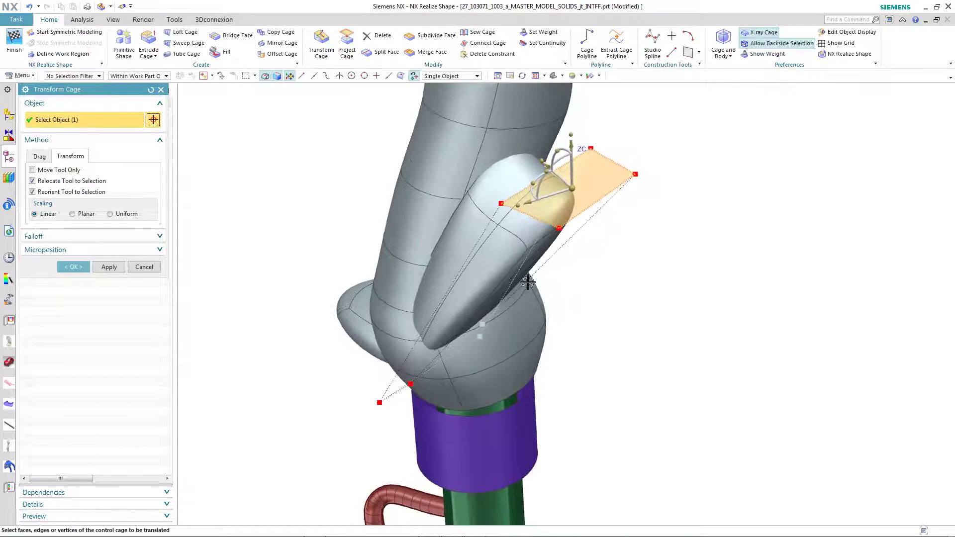
click(479, 304)
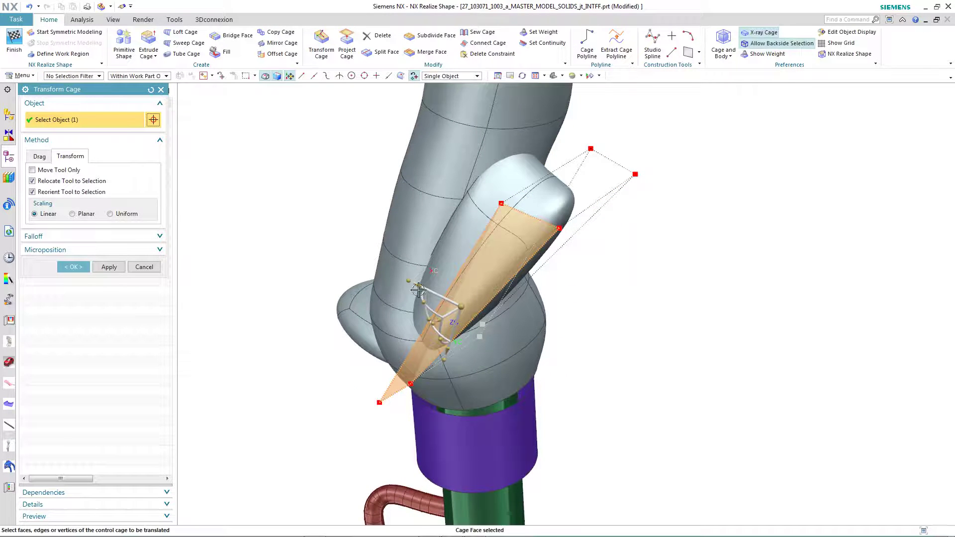
drag(415, 284, 391, 273)
click(82, 266)
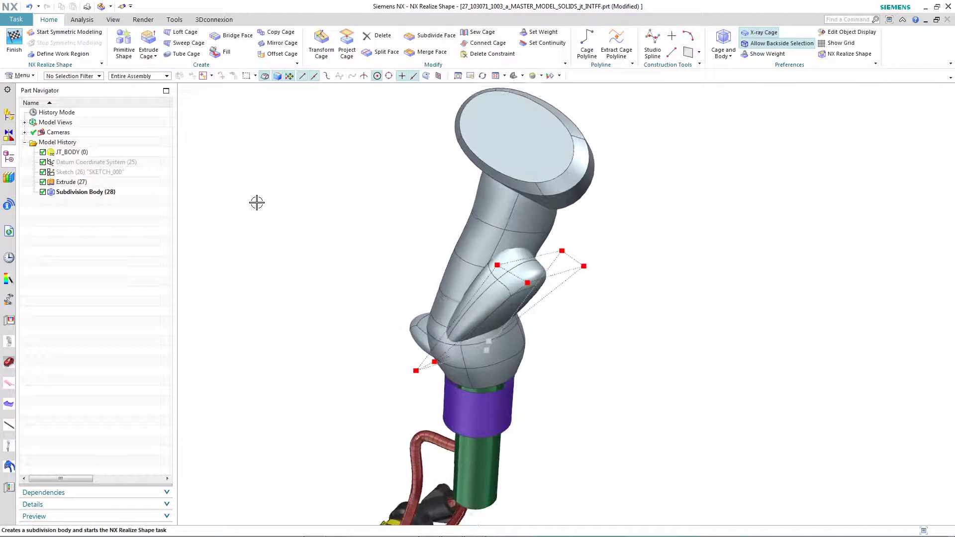
Set the work region's Frozen Region display to Colored.
click(52, 57)
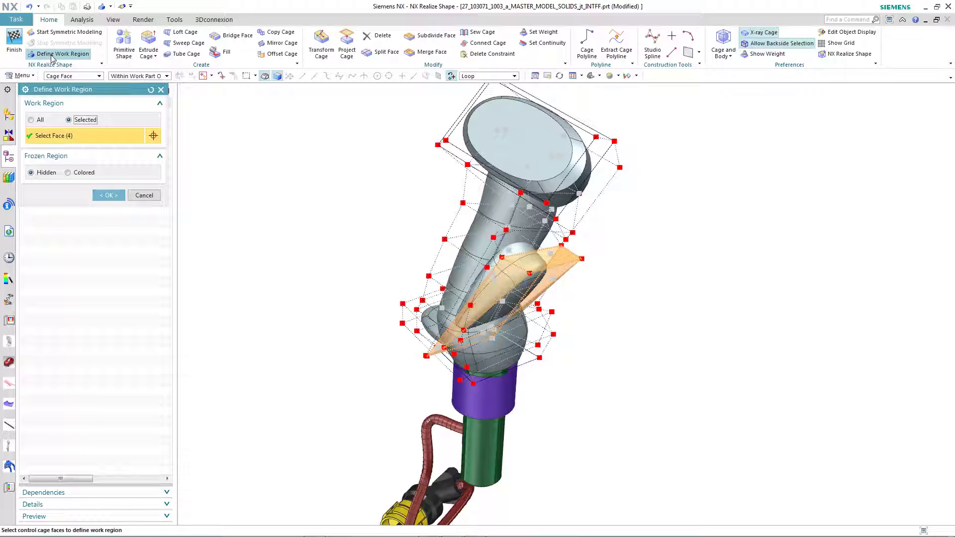
click(68, 173)
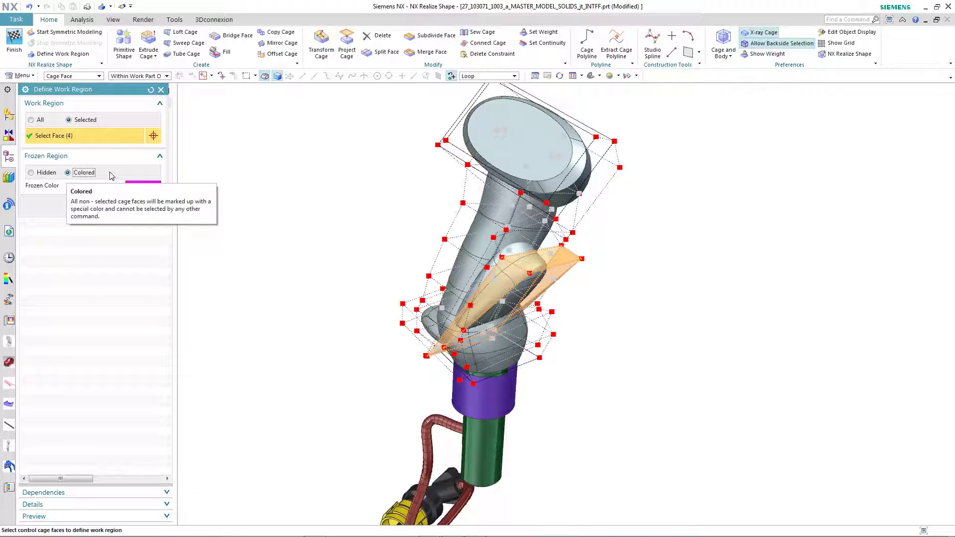
click(110, 207)
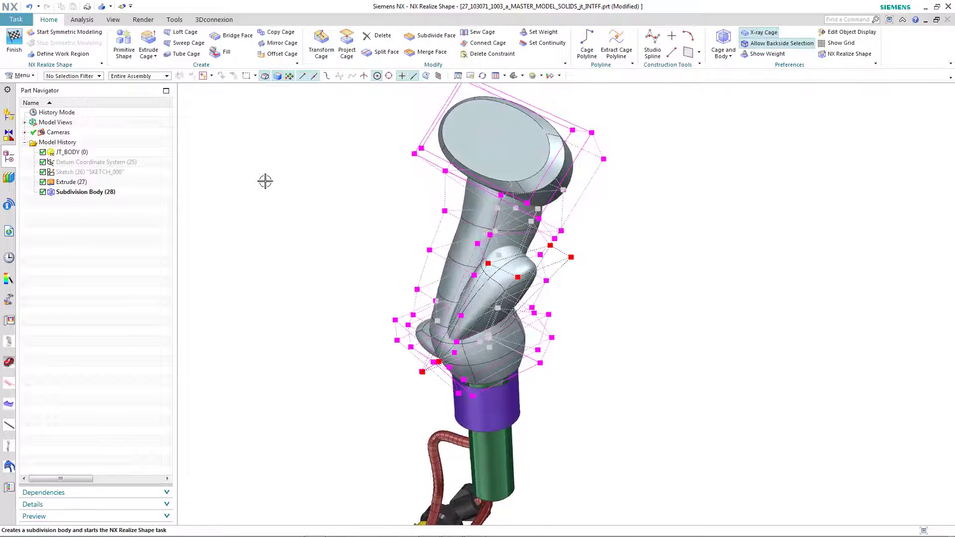
Reset the work region to All so every cage face is editable.
click(63, 54)
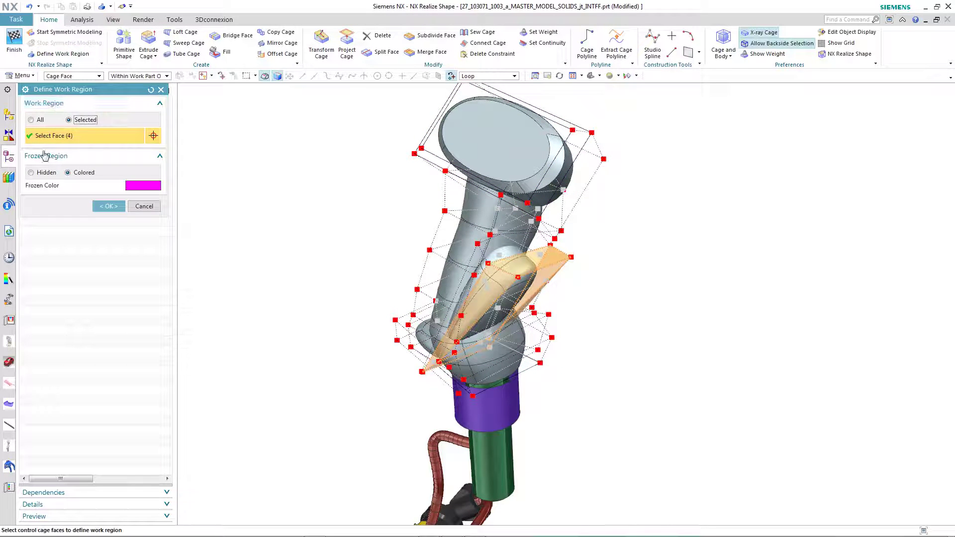
click(31, 121)
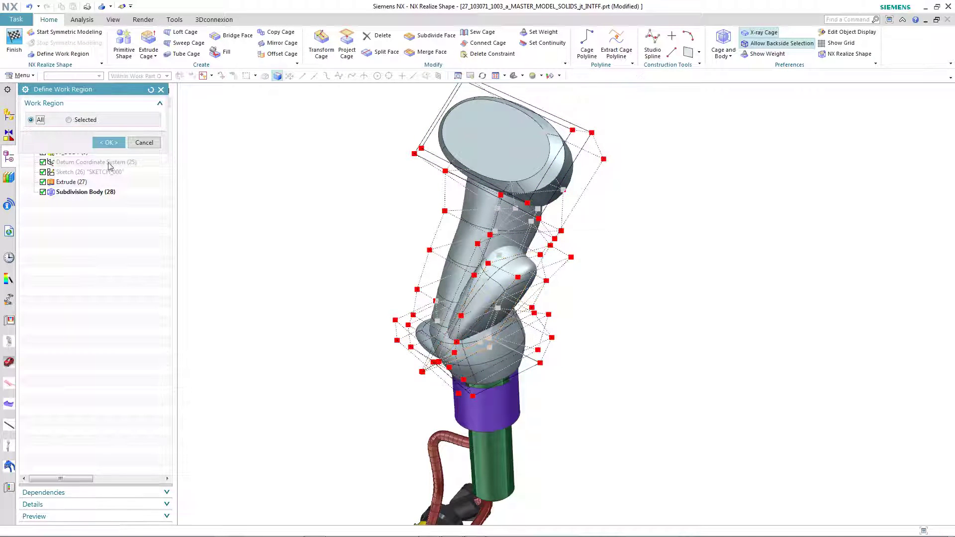
click(109, 144)
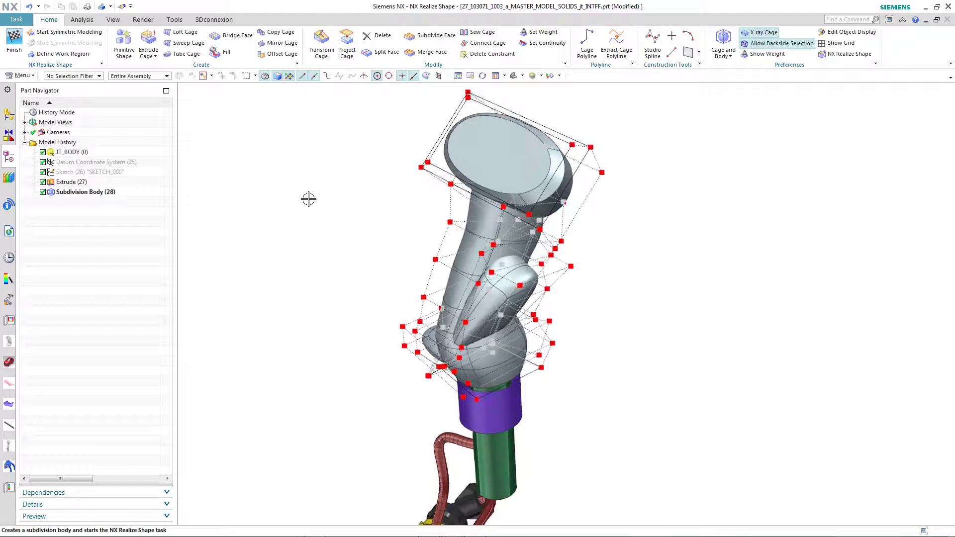